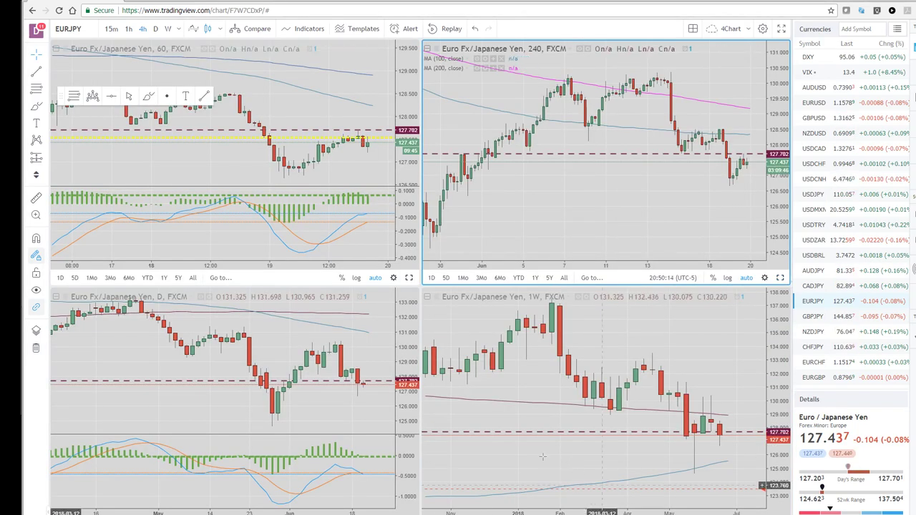
# Maximize the EURJPY chart pane so it fills the whole layout
pyautogui.click(409, 278)
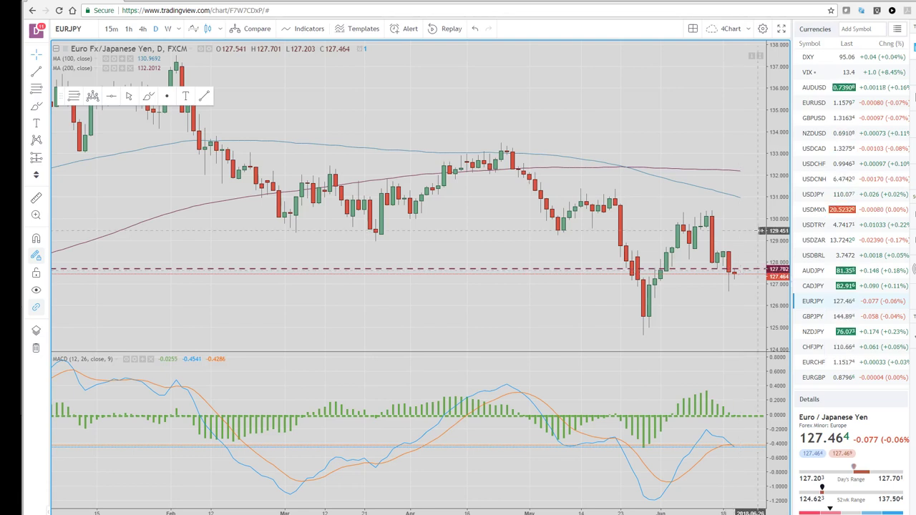
# Switch the watchlist to Macro, load ES1!, and delete its Fibonacci retracement
pyautogui.click(897, 30)
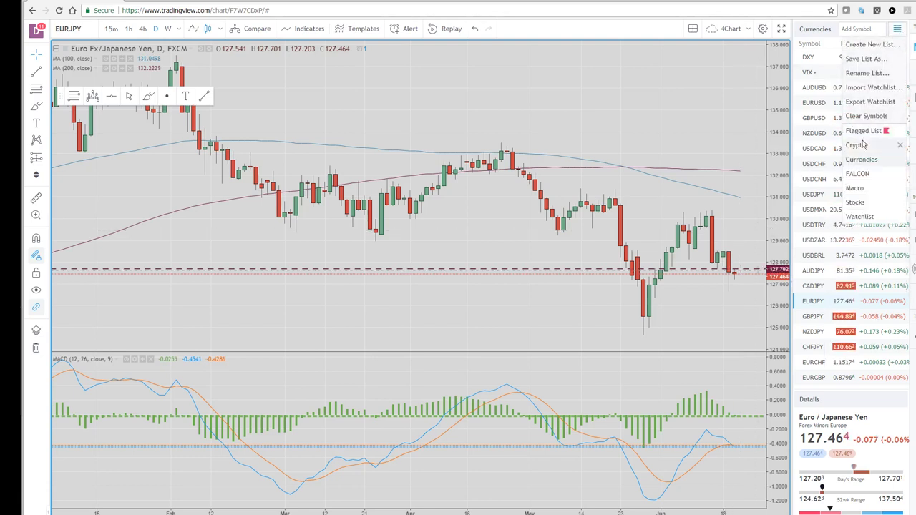
pyautogui.click(862, 190)
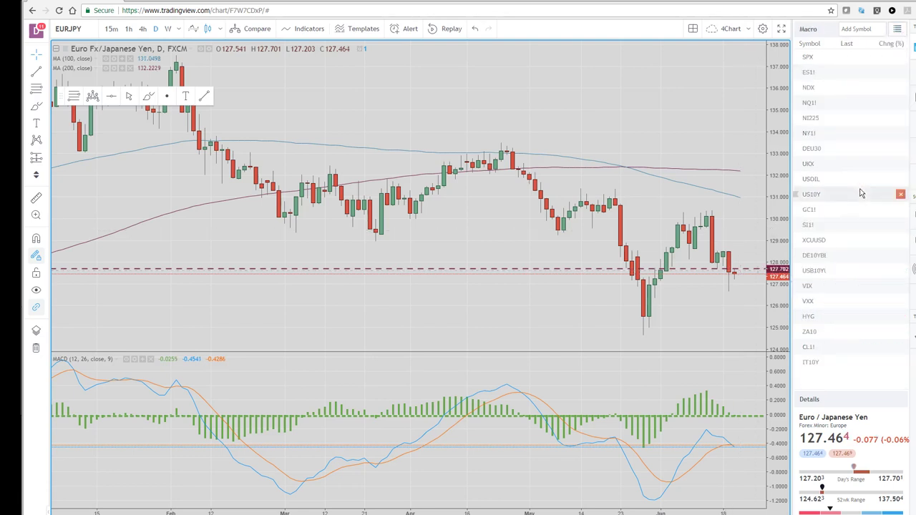
pyautogui.click(808, 73)
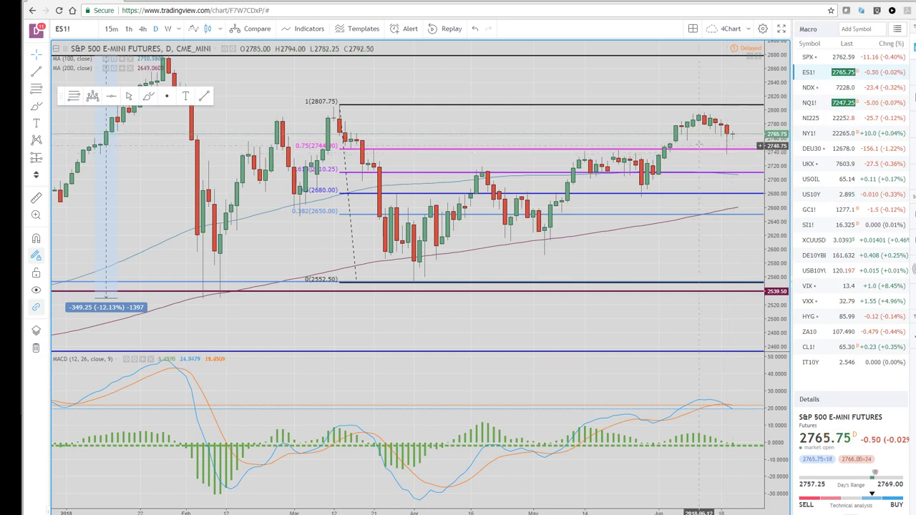
pyautogui.rightClick(661, 105)
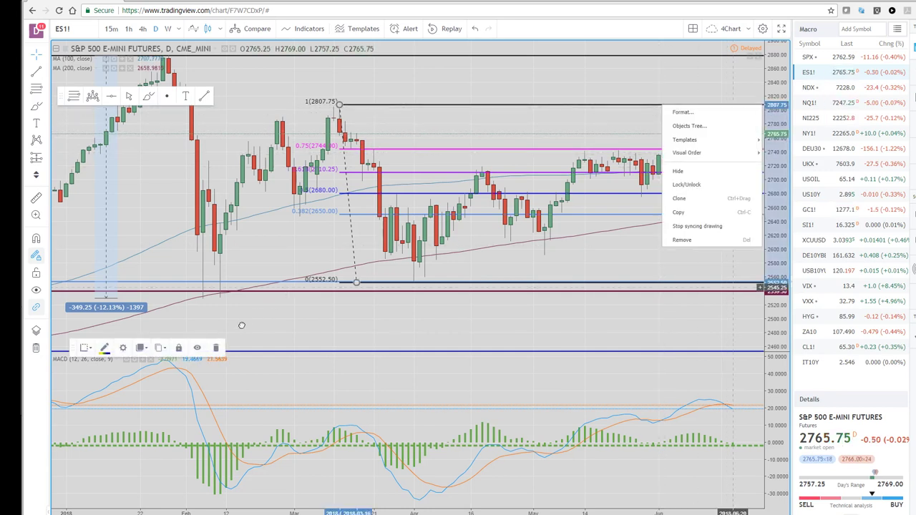
pyautogui.click(215, 347)
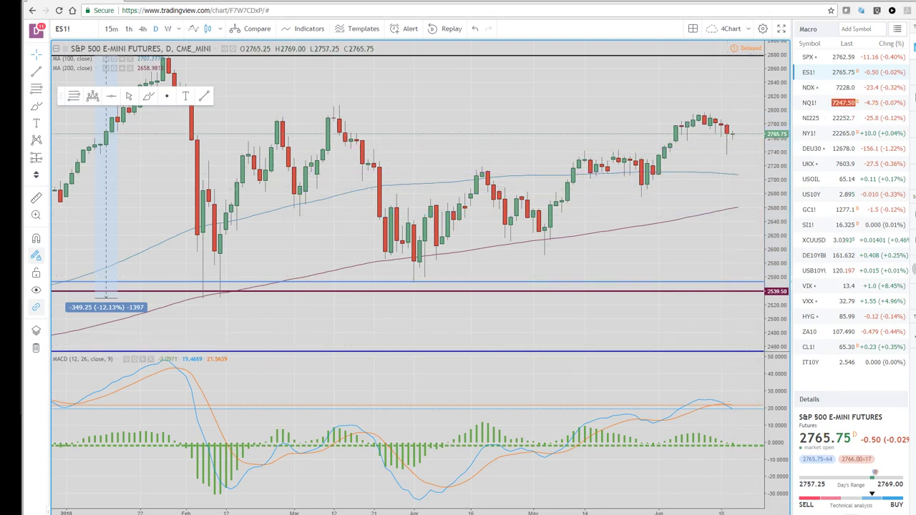
# Maximize the ES1! 60-minute chart, dismiss the market data notice, then restore the four-chart layout
pyautogui.hotkey('alt', 'Return')
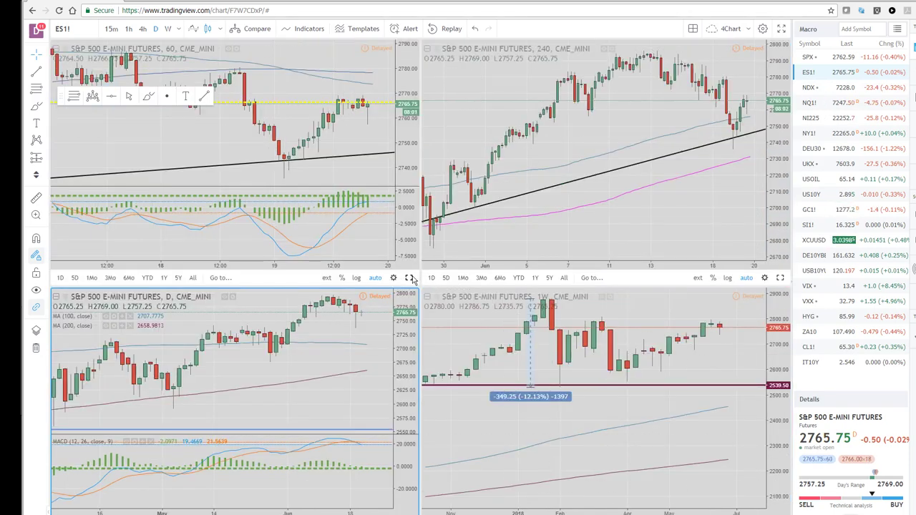
pyautogui.click(409, 277)
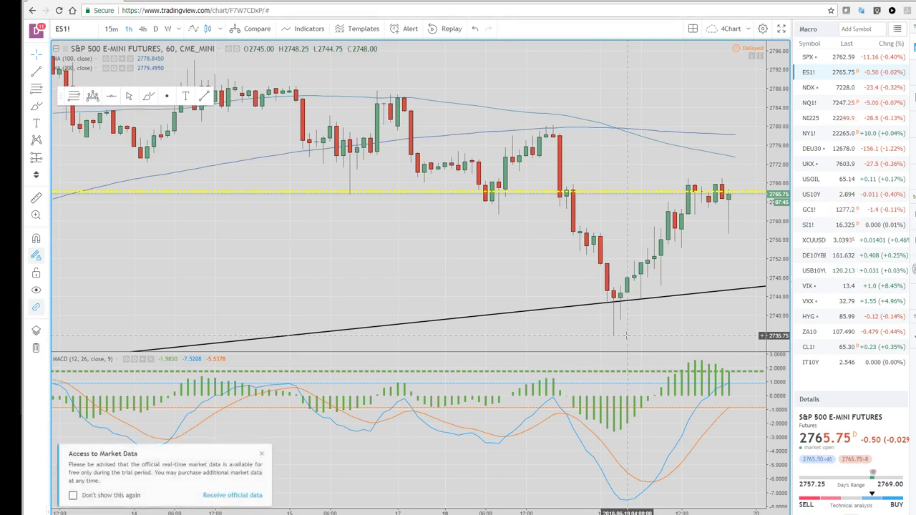
pyautogui.click(263, 455)
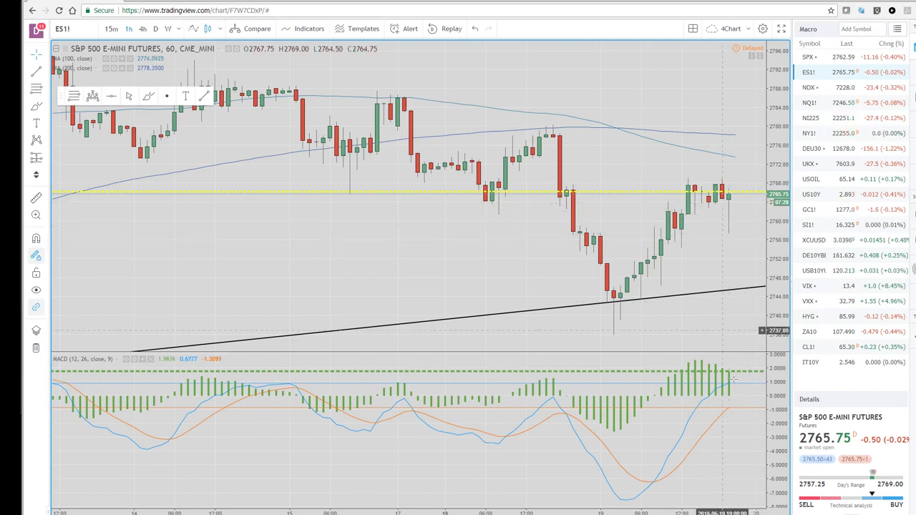
pyautogui.hotkey('alt', 'Return')
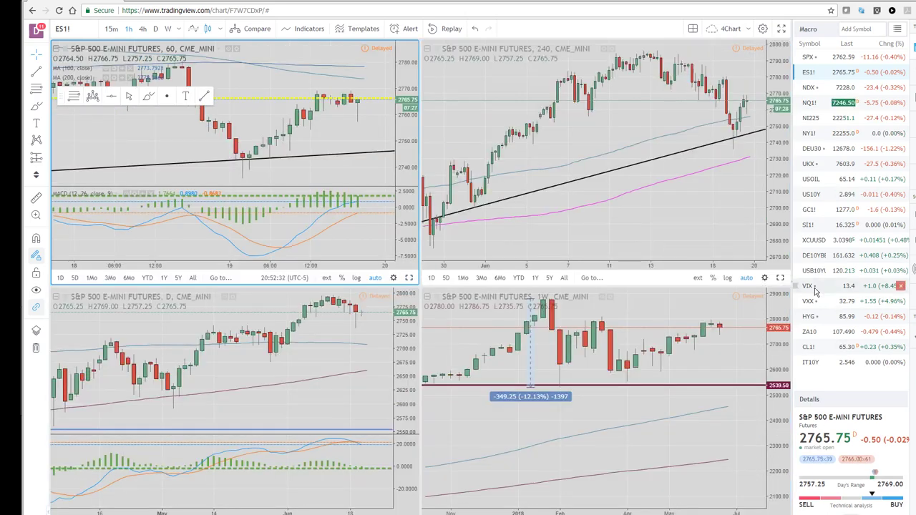
# Switch the watchlist to Currencies and load EURUSD into all four charts
pyautogui.click(897, 29)
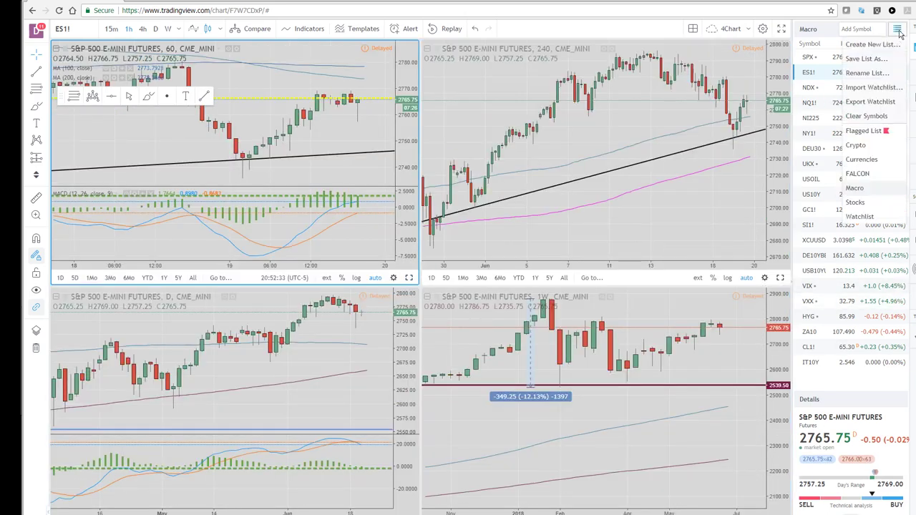
pyautogui.click(862, 159)
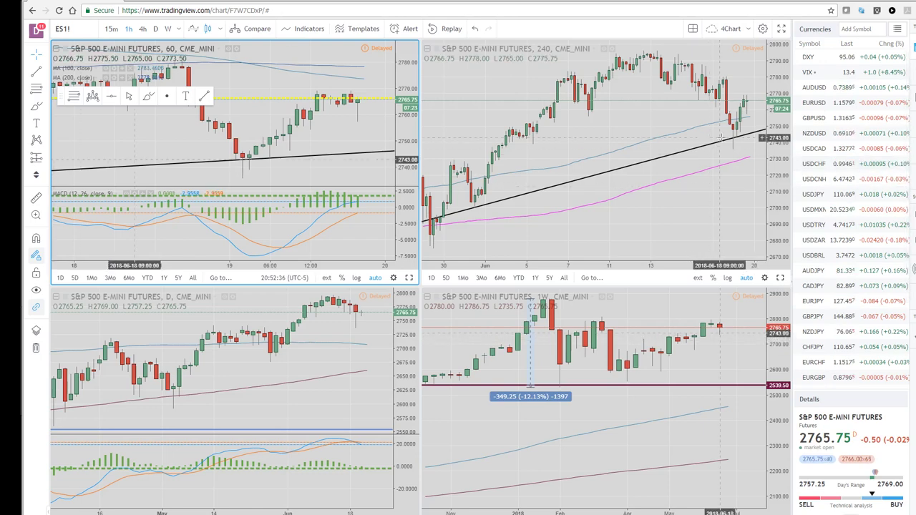
pyautogui.click(820, 104)
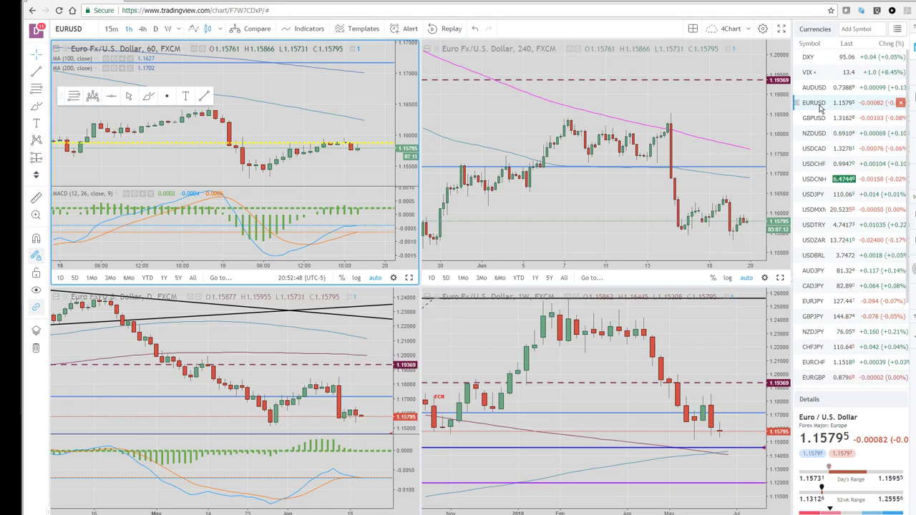
# Load USDMXN and maximize its daily chart with Alt+Enter
pyautogui.click(817, 213)
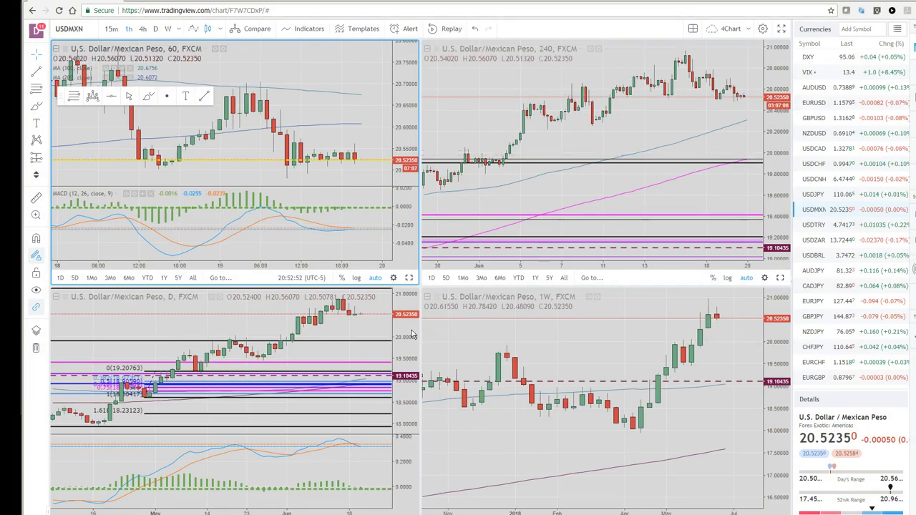
pyautogui.hotkey('alt', 'Return')
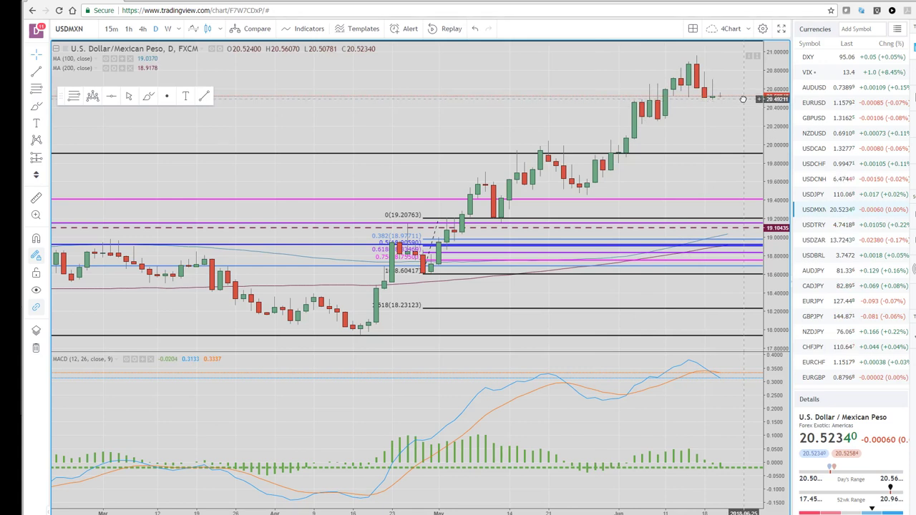
# Delete the horizontal line near 19.9 from the USDMXN daily chart
pyautogui.rightClick(699, 155)
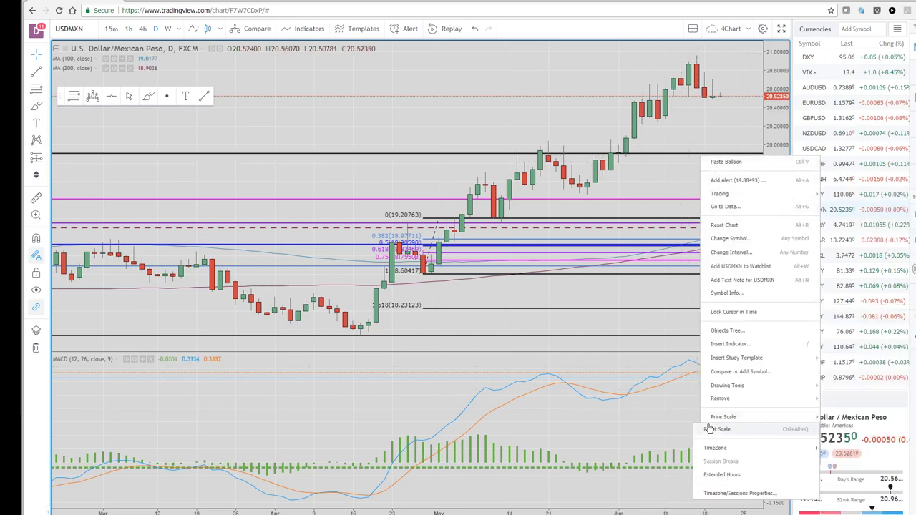
pyautogui.moveTo(720, 404)
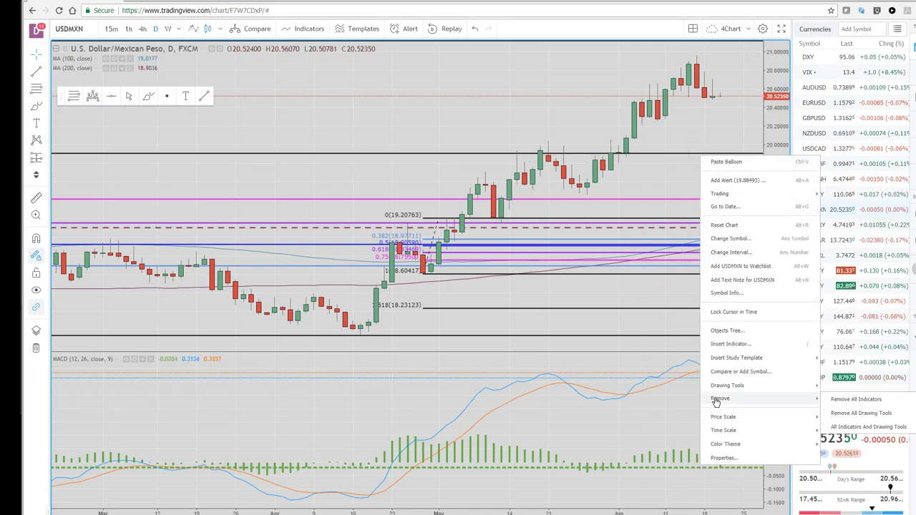
pyautogui.moveTo(727, 385)
pyautogui.click(643, 157)
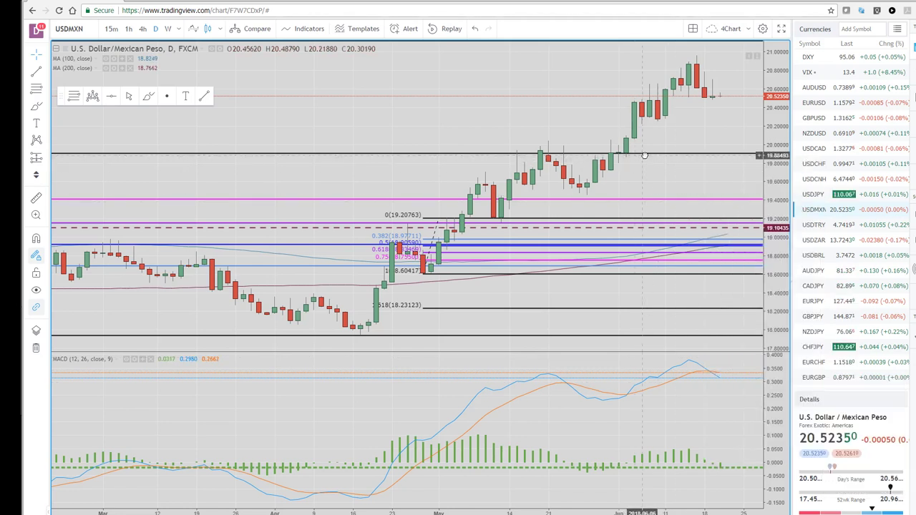
pyautogui.rightClick(644, 155)
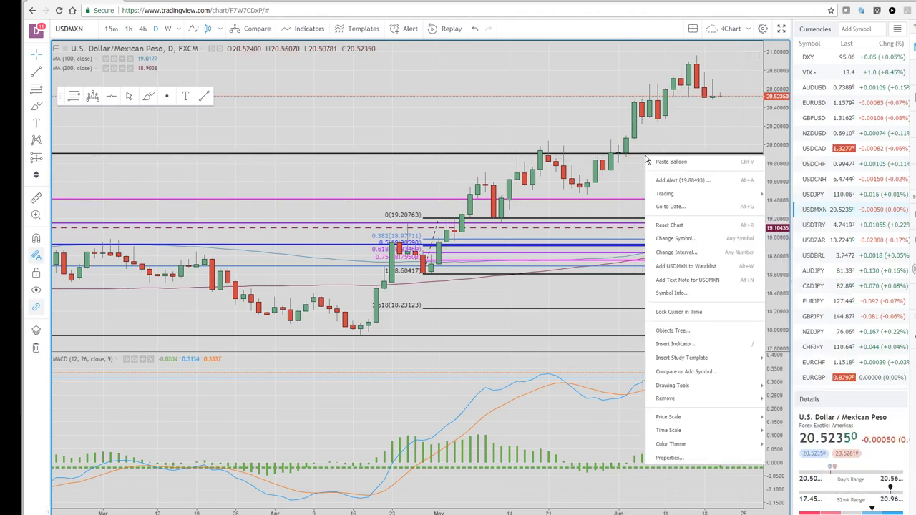
pyautogui.rightClick(377, 155)
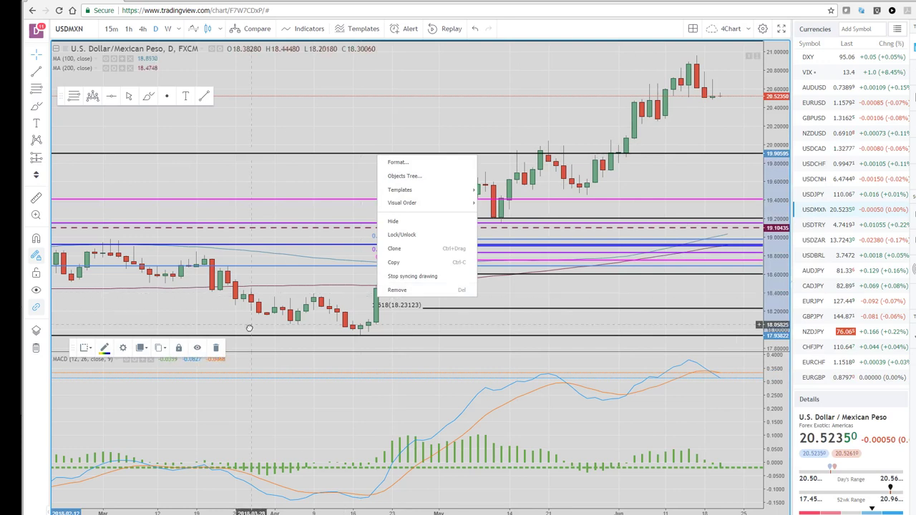
pyautogui.click(216, 347)
pyautogui.click(216, 347)
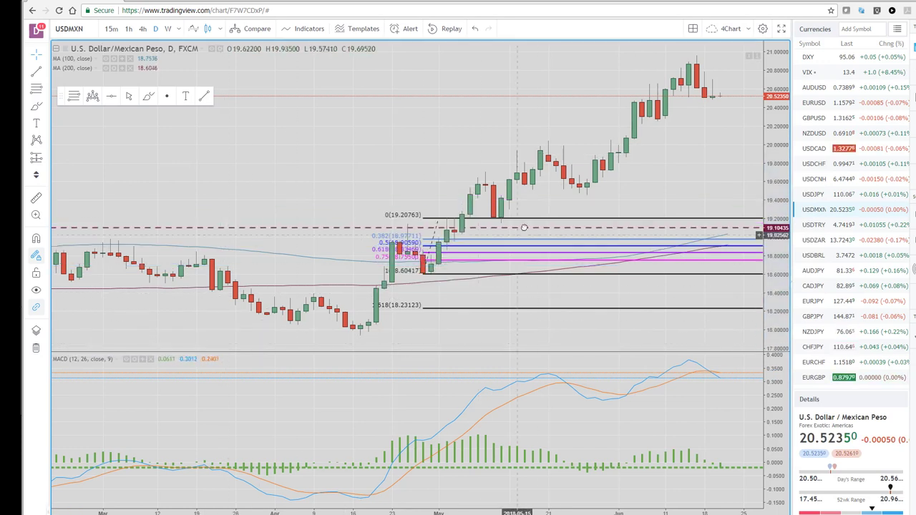
# Delete the Fibonacci drawing and adjust the chart zoom
pyautogui.rightClick(587, 221)
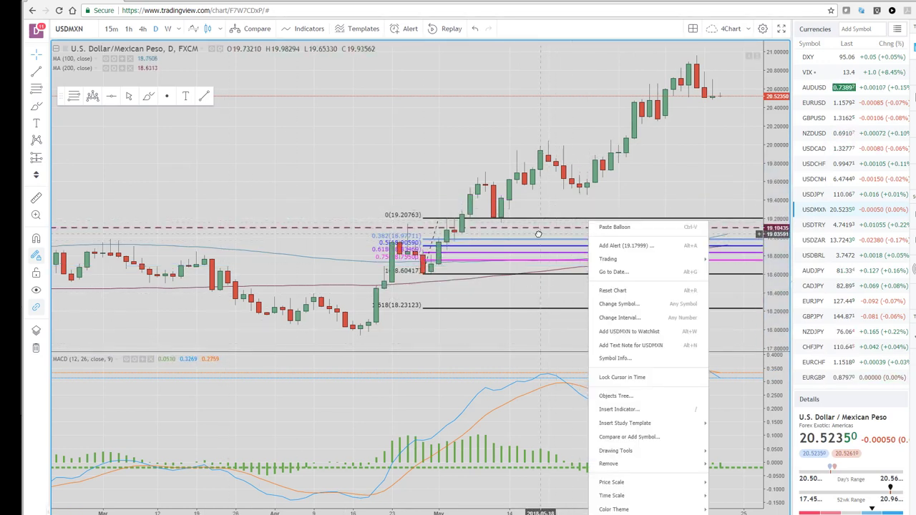
pyautogui.moveTo(627, 458)
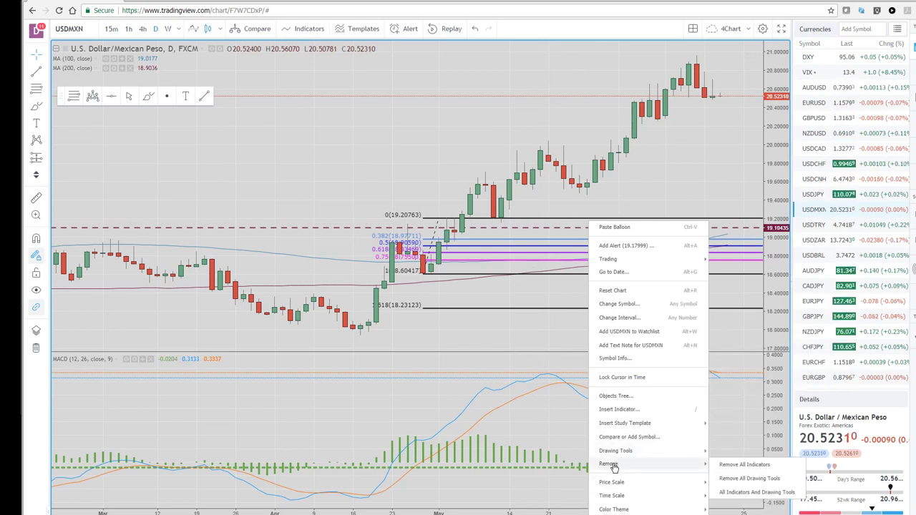
pyautogui.rightClick(444, 219)
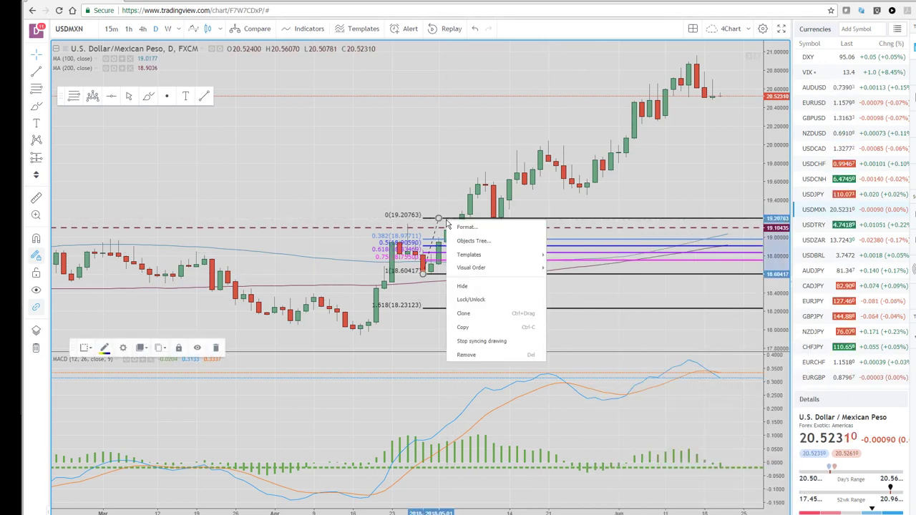
pyautogui.click(216, 347)
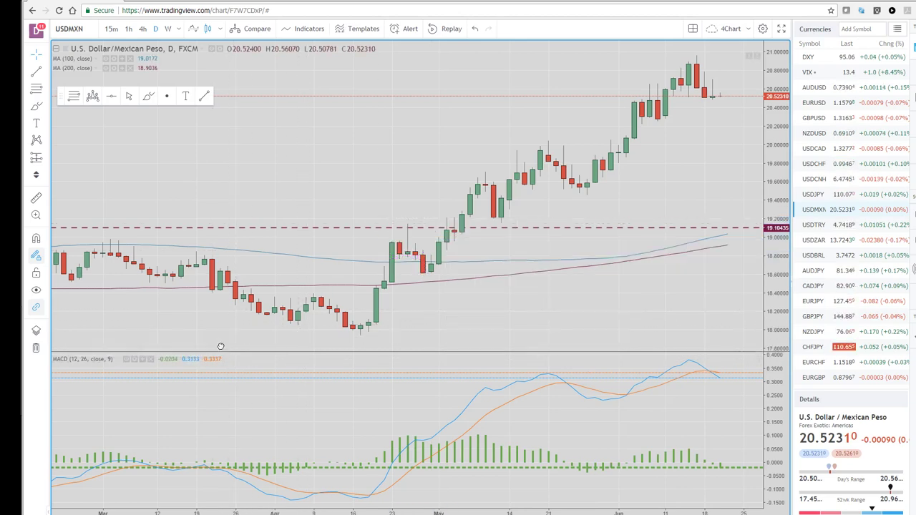
pyautogui.scroll(2, 472, 239)
pyautogui.scroll(-3, 472, 240)
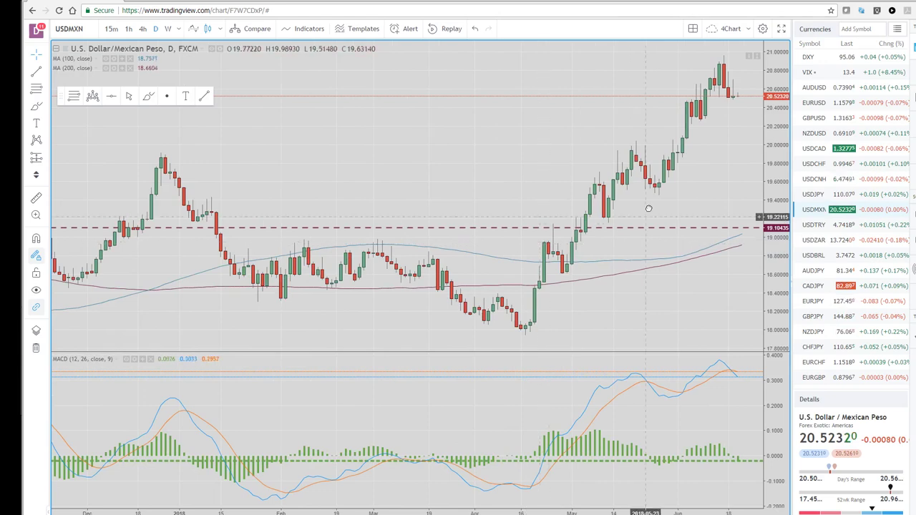
# Look briefly at AUDUSD with a zoom, then switch the chart to USDJPY
pyautogui.click(814, 87)
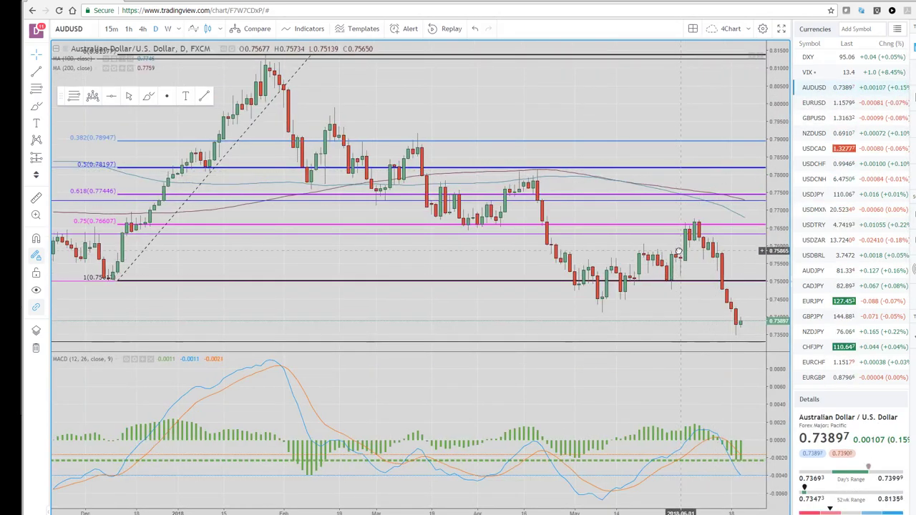
pyautogui.scroll(2, 640, 363)
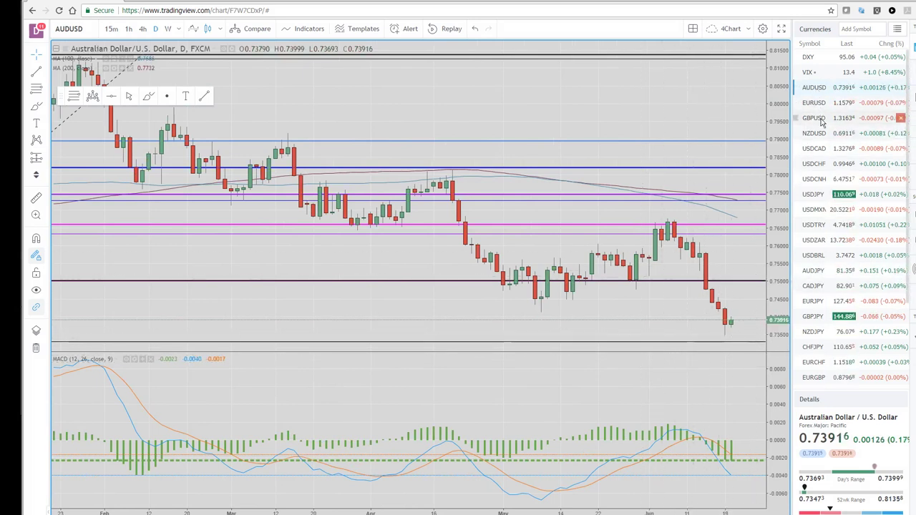
pyautogui.click(814, 195)
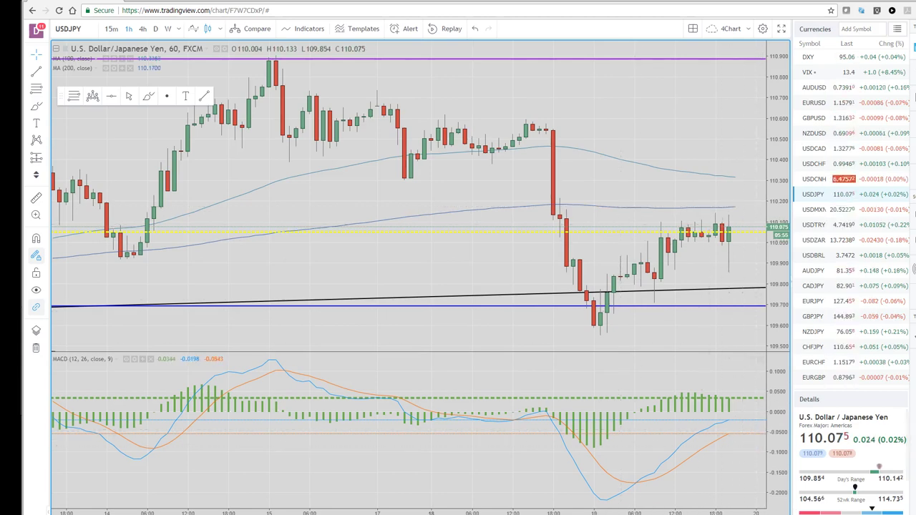
# Show the four USDJPY timeframes, then maximize the daily pane
pyautogui.hotkey('alt', 'Return')
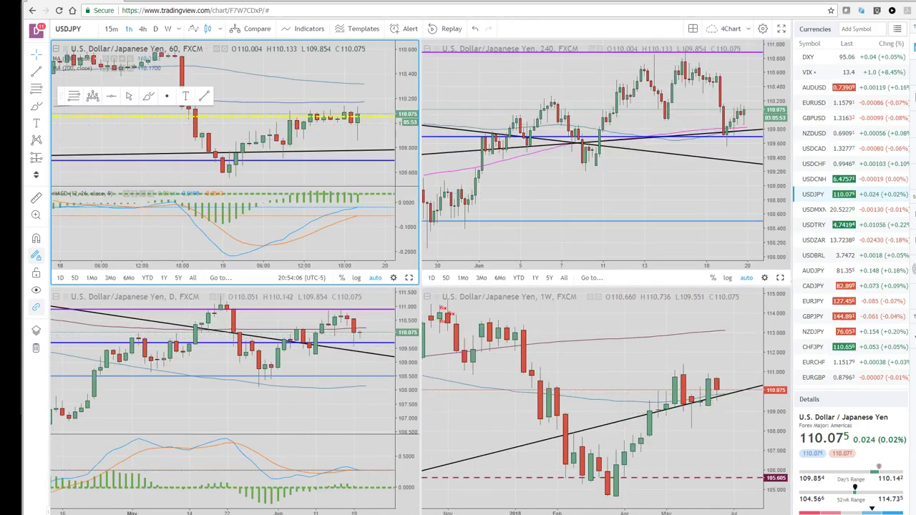
pyautogui.hotkey('alt', 'Return')
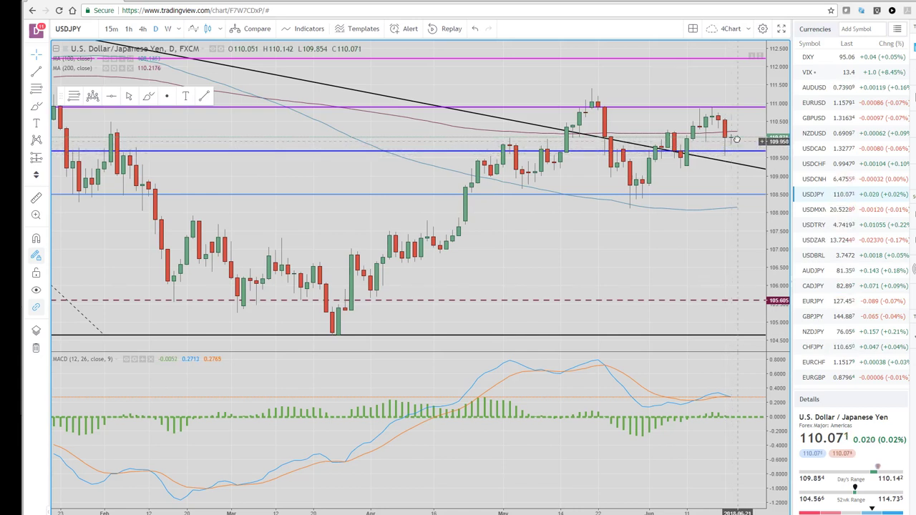
# Delete the horizontal level lines and the descending black trend line, then zoom out
pyautogui.rightClick(739, 109)
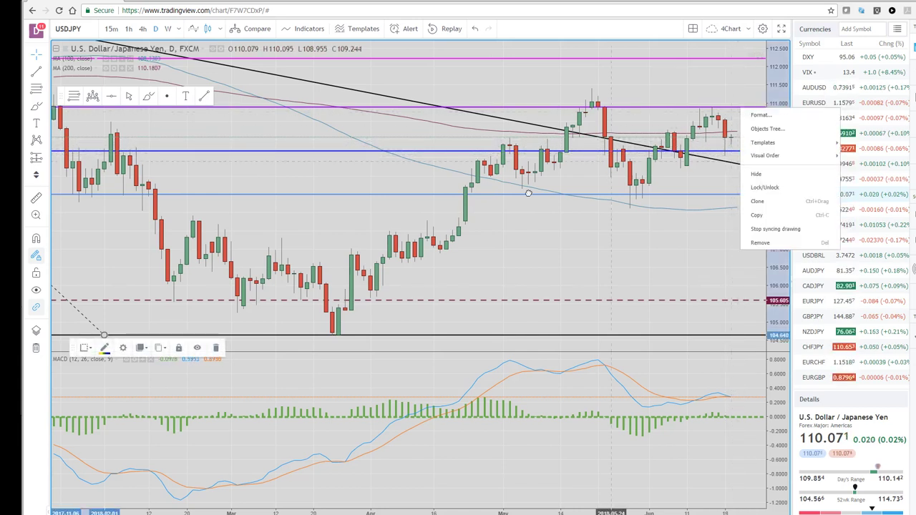
pyautogui.click(219, 348)
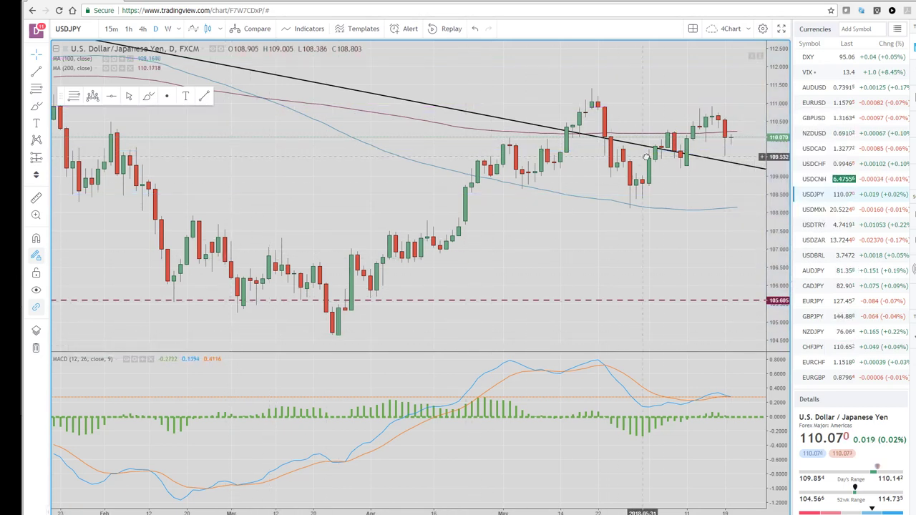
pyautogui.rightClick(706, 165)
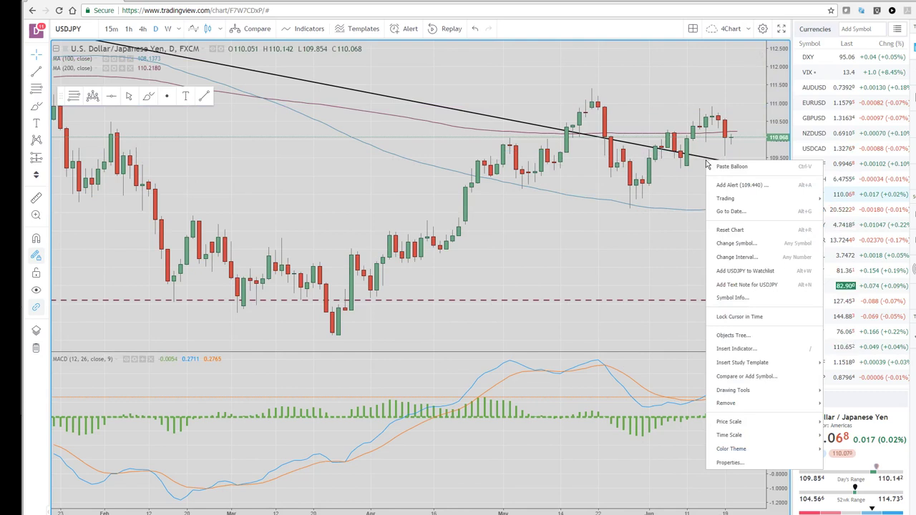
pyautogui.rightClick(483, 116)
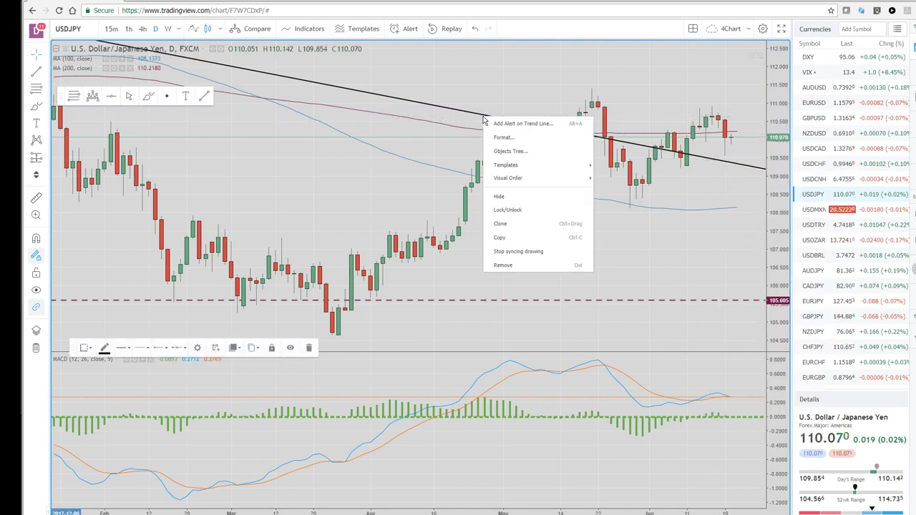
pyautogui.click(309, 350)
pyautogui.scroll(-3, 513, 331)
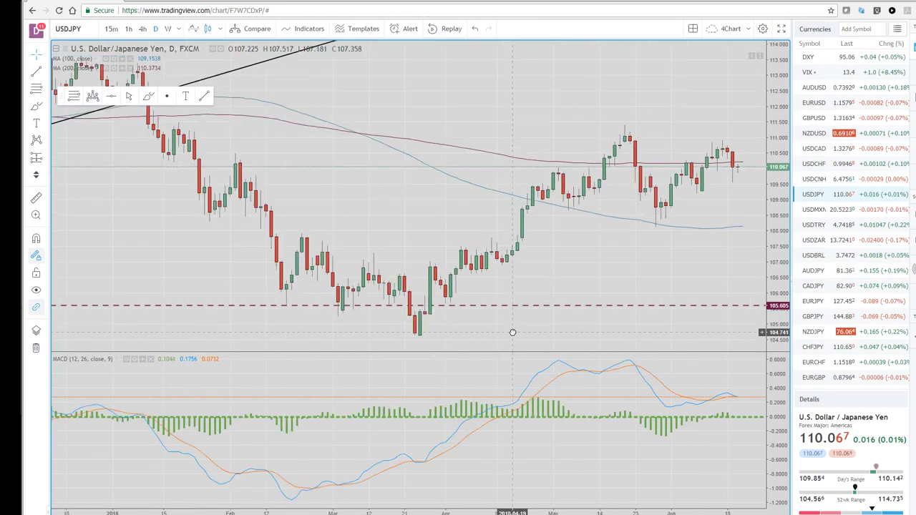
# Load EURJPY, show the four-chart grid, and maximize the 240-minute pane
pyautogui.click(807, 301)
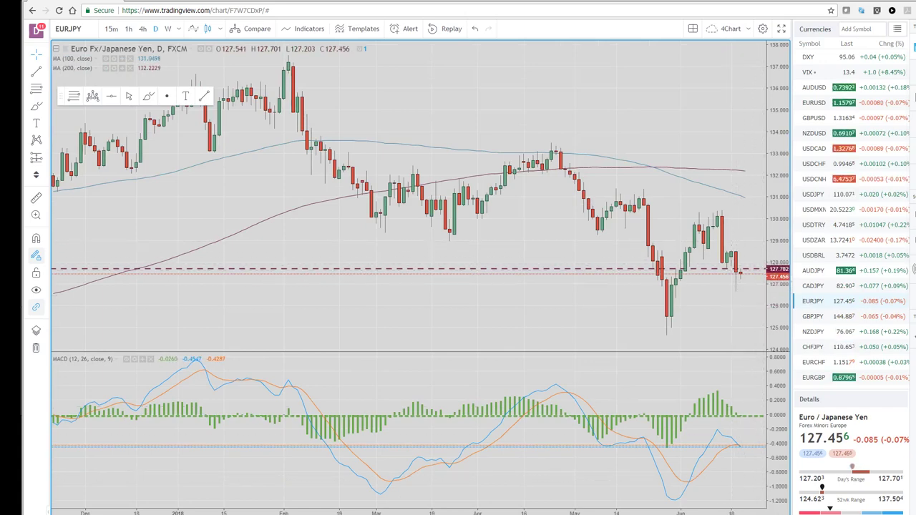
pyautogui.hotkey('alt', 'Return')
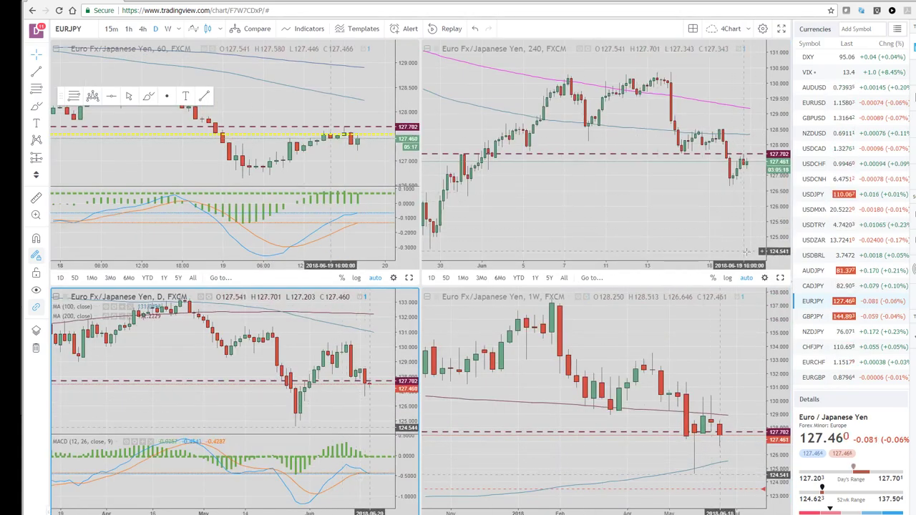
pyautogui.click(780, 278)
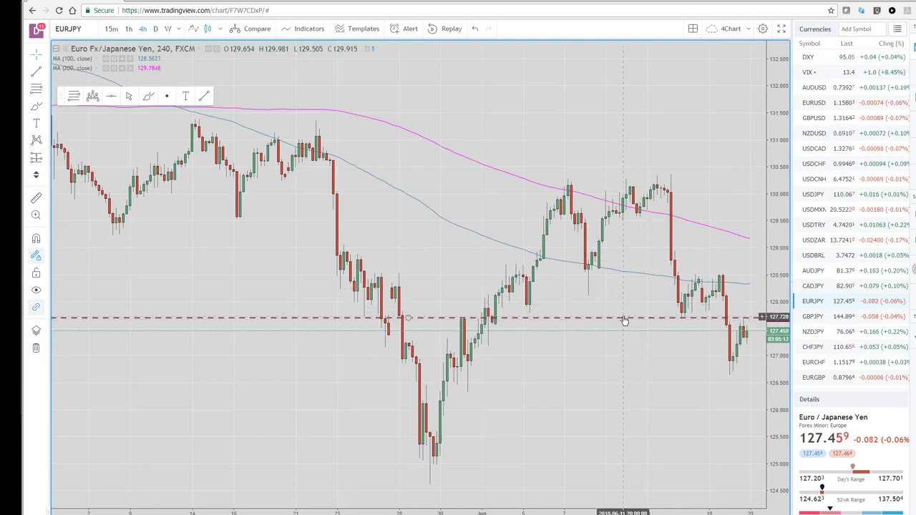
pyautogui.scroll(2, 620, 317)
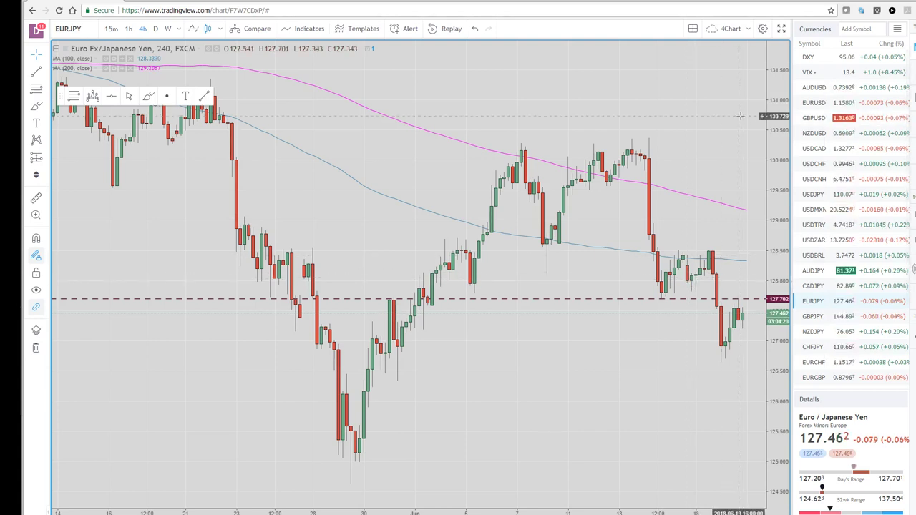
# Load EURUSD into the four-pane layout, then maximize and zoom into the 60-minute pane
pyautogui.click(812, 107)
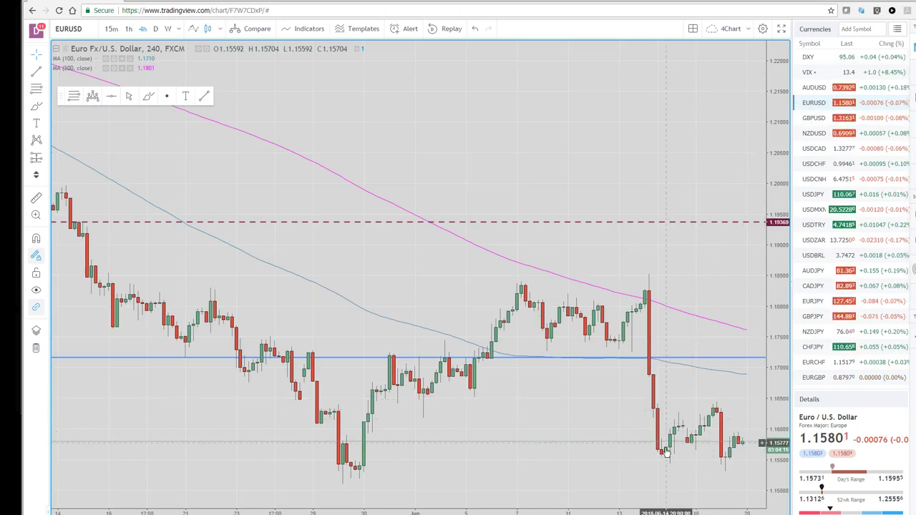
pyautogui.hotkey('alt', 'Return')
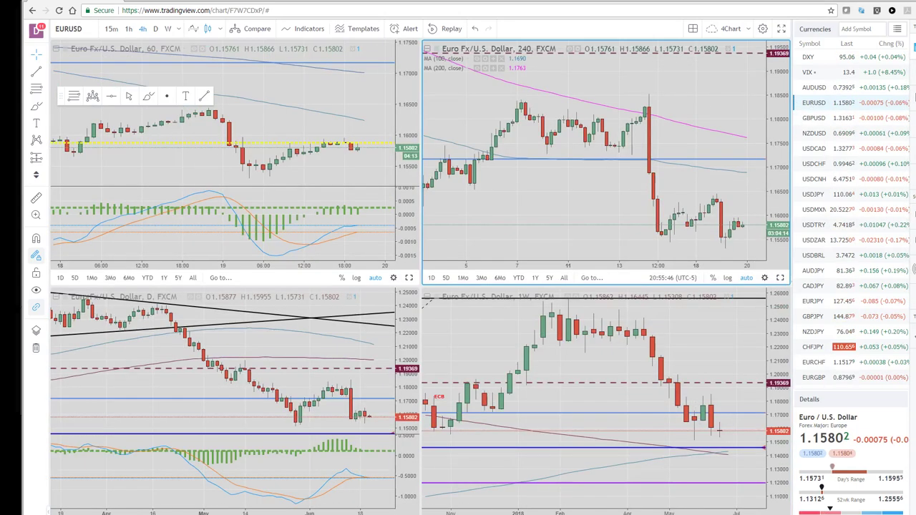
pyautogui.click(409, 278)
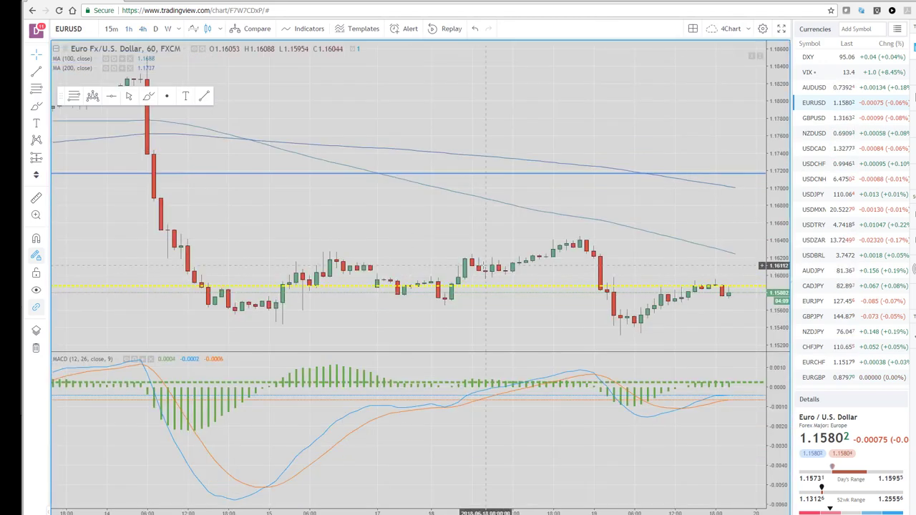
pyautogui.scroll(2, 532, 278)
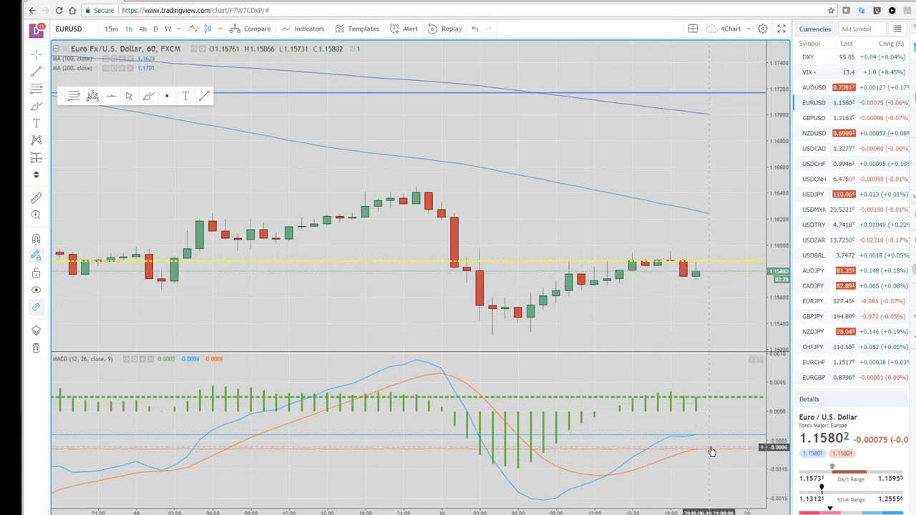
# Maximize the daily EURUSD pane and zoom out to show the 1.03538–1.25594 Fibonacci retracement
pyautogui.hotkey('alt', 'Return')
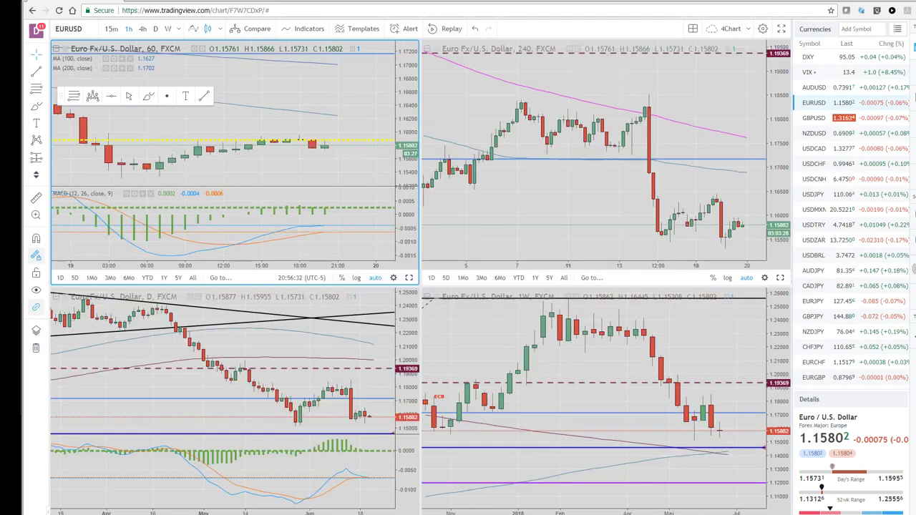
pyautogui.hotkey('alt', 'Return')
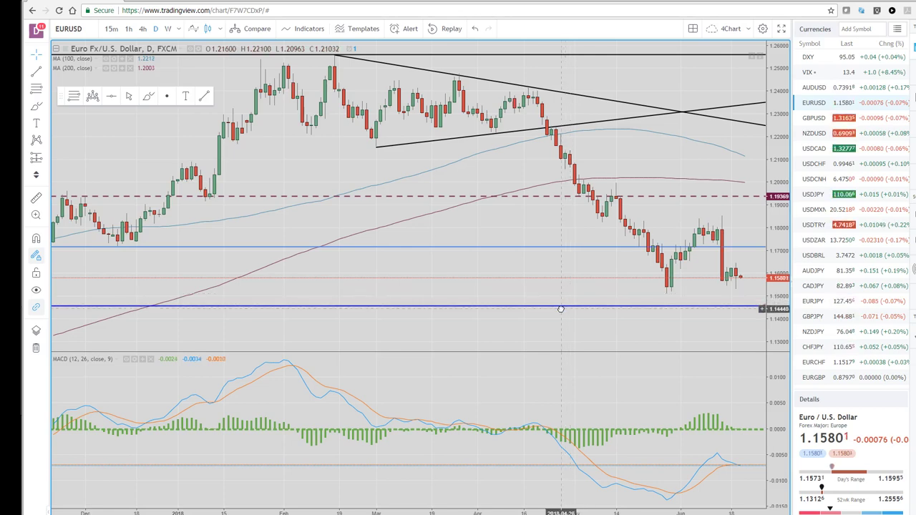
pyautogui.scroll(-5, 514, 337)
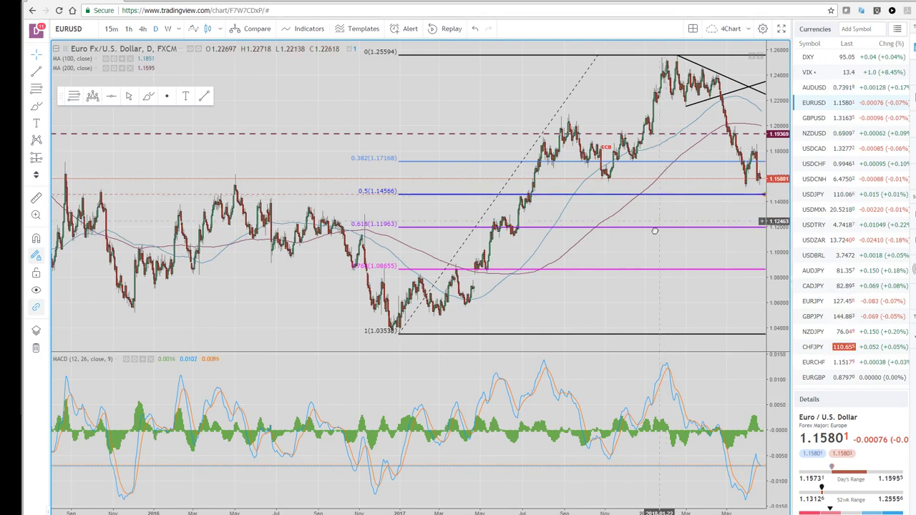
pyautogui.scroll(2, 601, 325)
pyautogui.scroll(3, 601, 325)
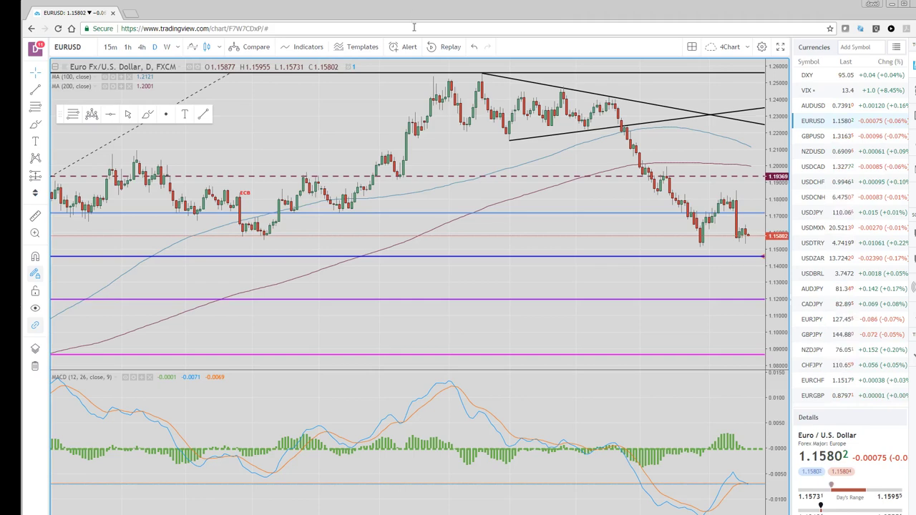
pyautogui.moveTo(433, 13)
pyautogui.mouseDown()
pyautogui.moveTo(431, 79)
pyautogui.moveTo(430, 15)
pyautogui.mouseUp()
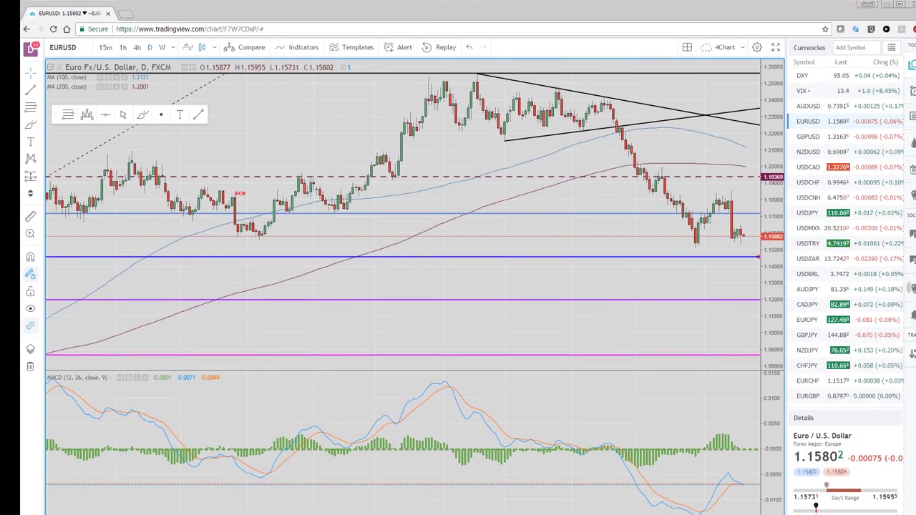